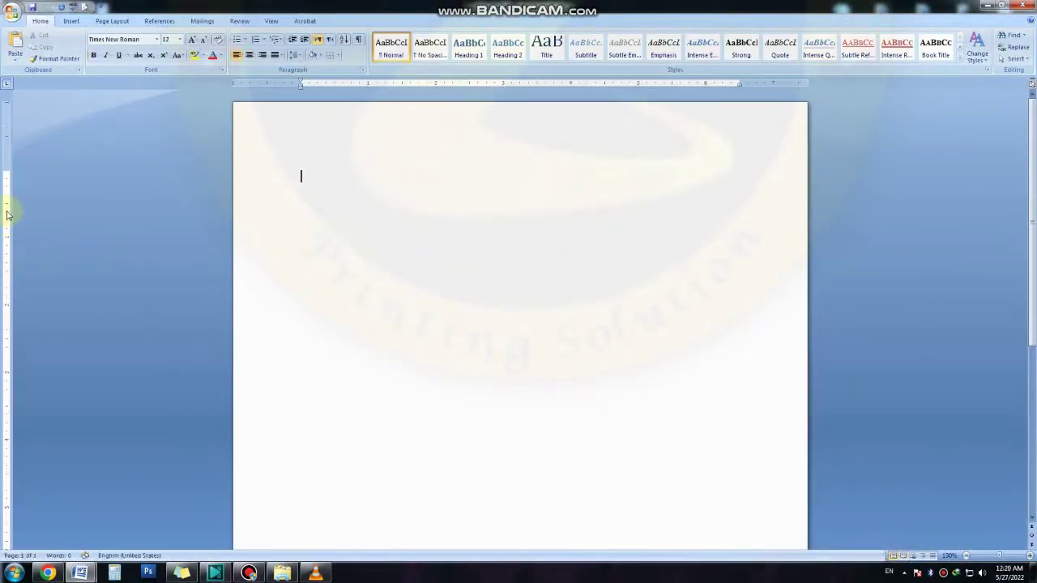
Set all four page margins to 0.2 inch with landscape orientation
double_click(8, 212)
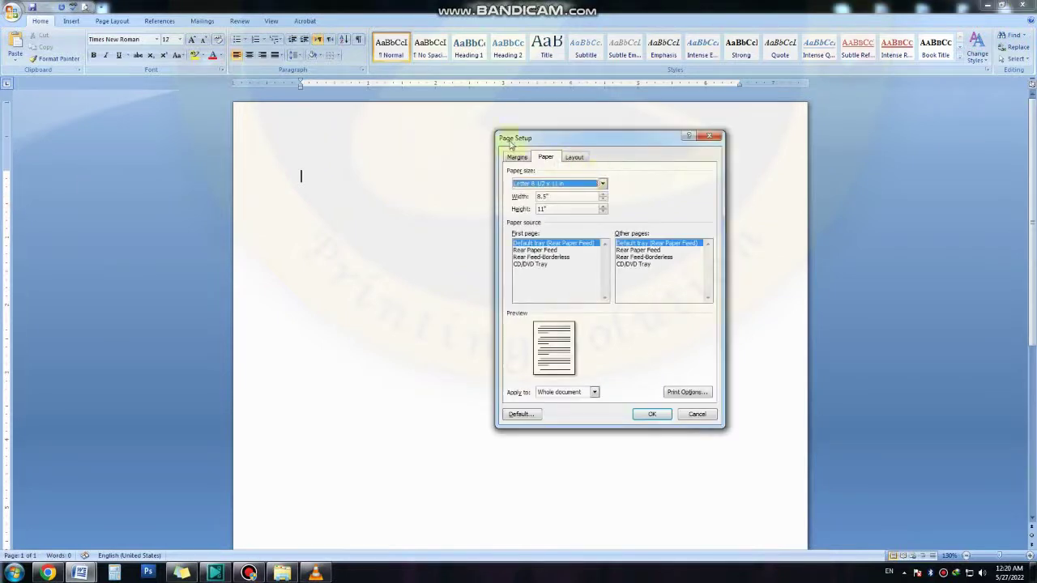
click(111, 20)
click(83, 53)
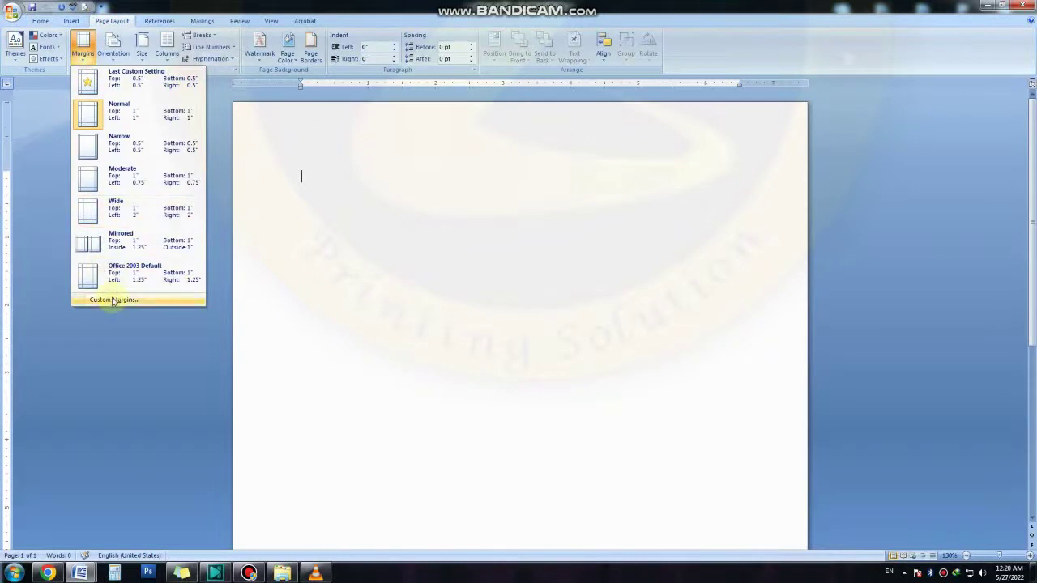
click(116, 299)
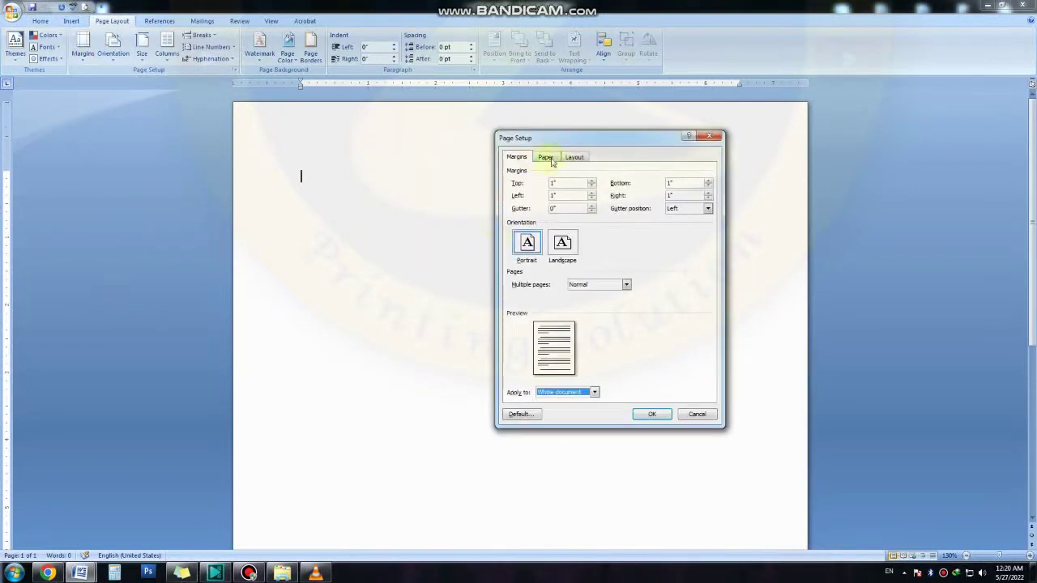
double_click(562, 182)
text(2)
key(Tab)
text(0)
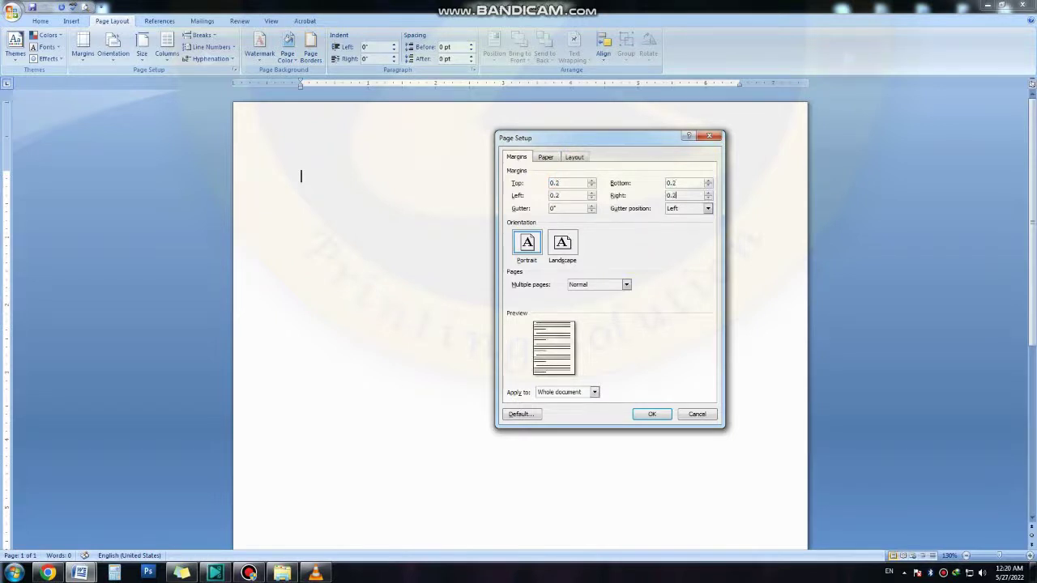
Set the paper size to 6 by 4 inches and apply the page setup
click(544, 157)
drag(557, 197, 509, 201)
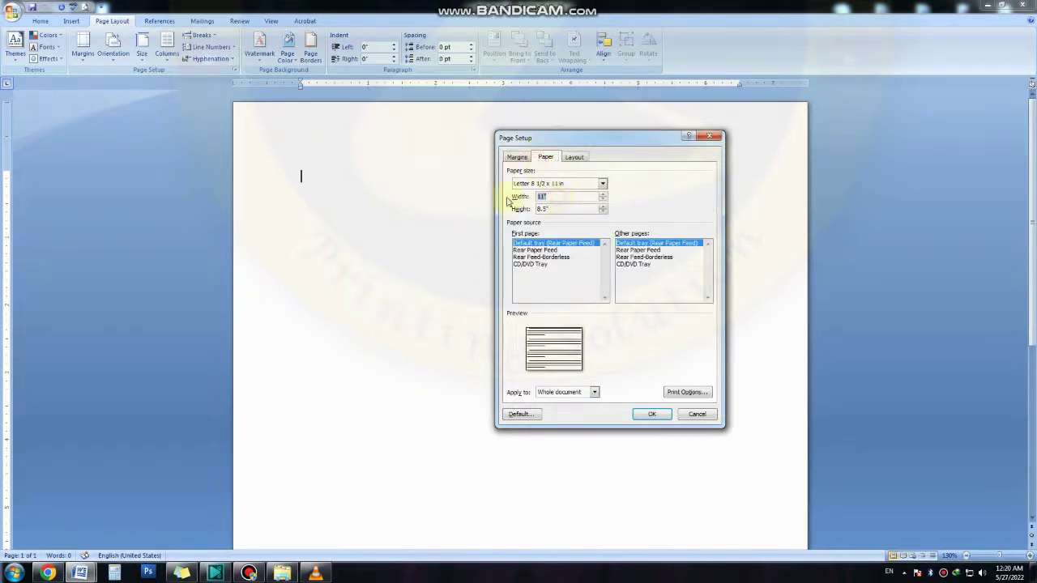
text(6)
key(Tab)
text(4)
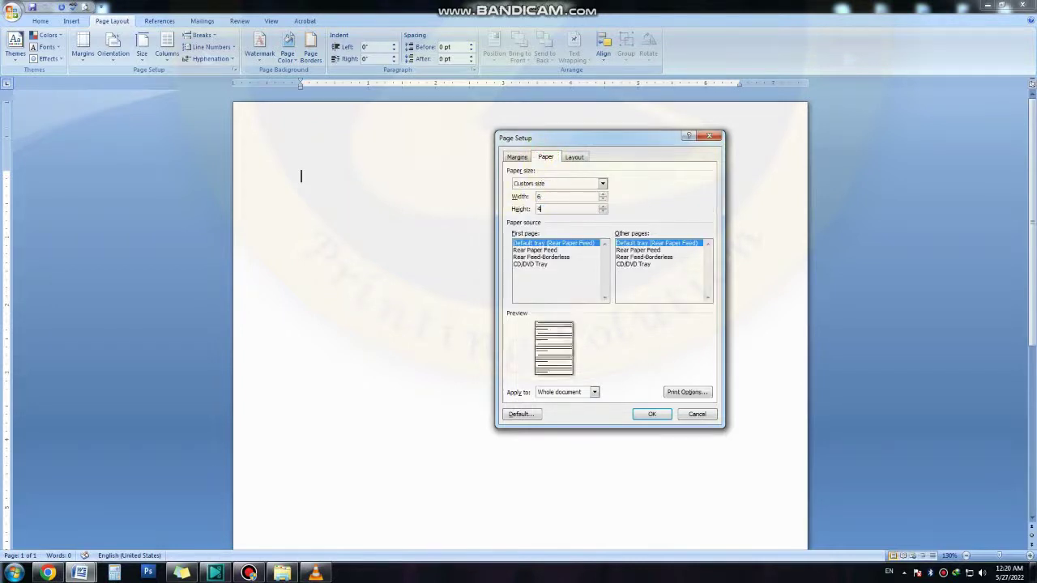
click(651, 414)
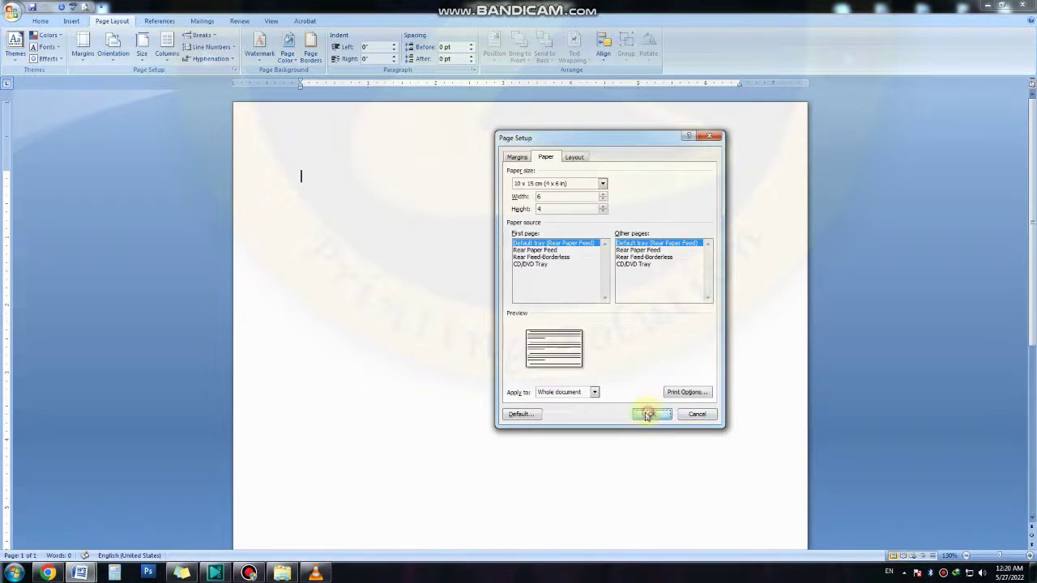
Insert a 4-column, 2-row table and stretch it down to fill the page
click(71, 20)
click(86, 61)
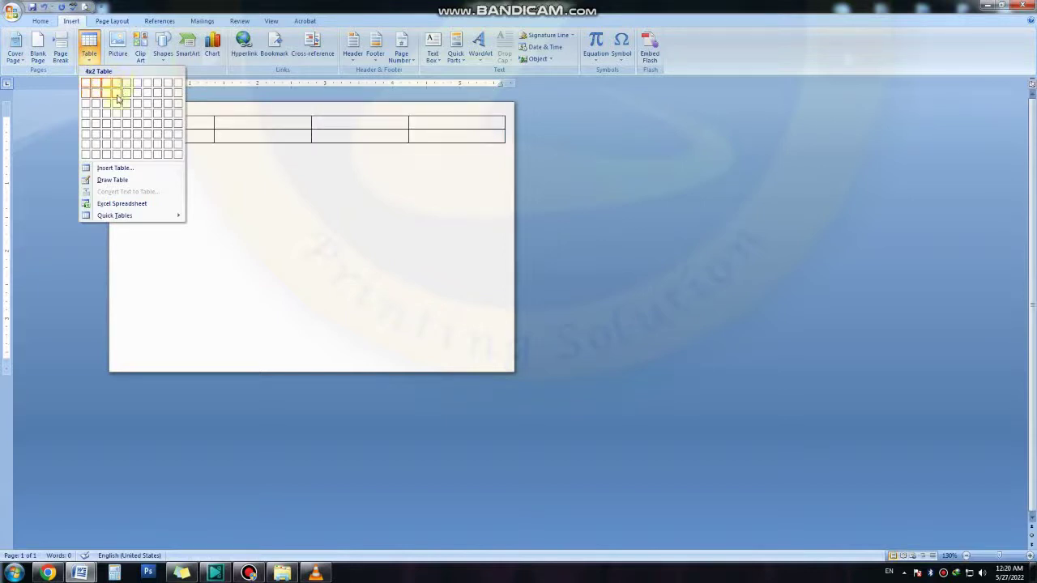
click(117, 98)
mouse_move(504, 144)
mouse_down()
mouse_move(492, 290)
mouse_move(504, 356)
mouse_up()
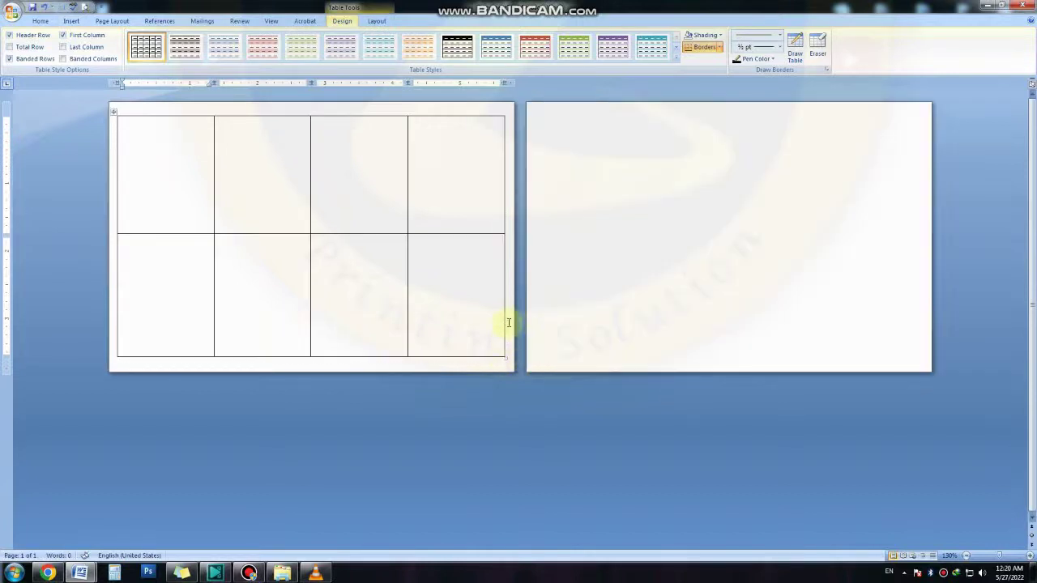
click(71, 21)
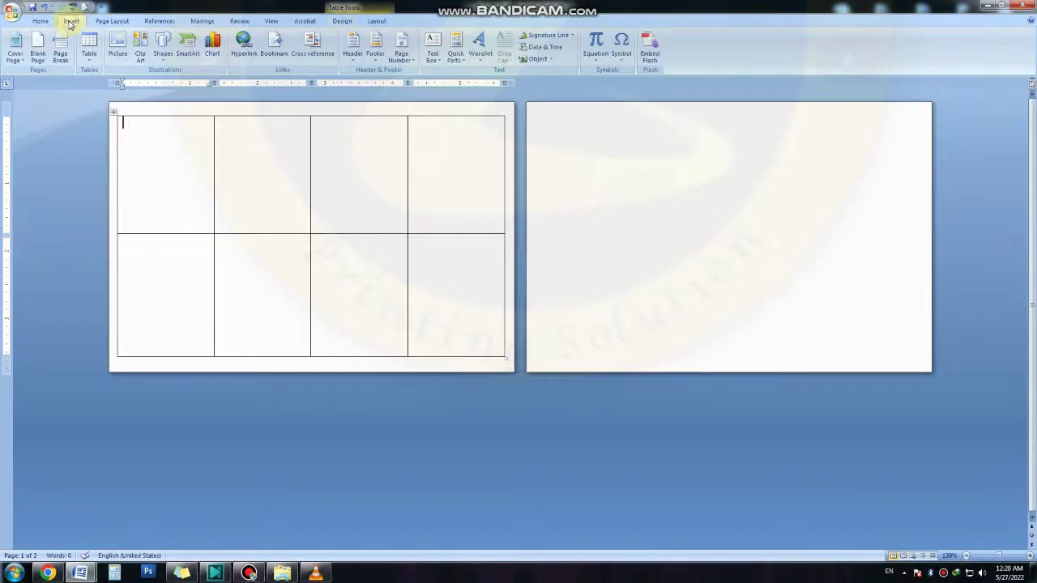
Insert the Desktop photo IMG-20200317-WA0041 into the table's first cell
click(122, 49)
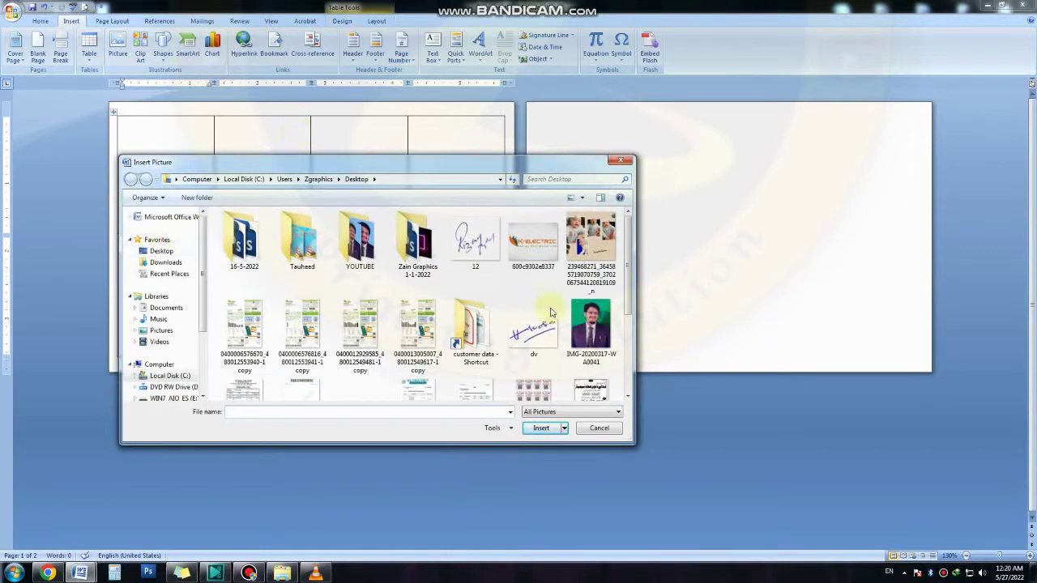
double_click(591, 324)
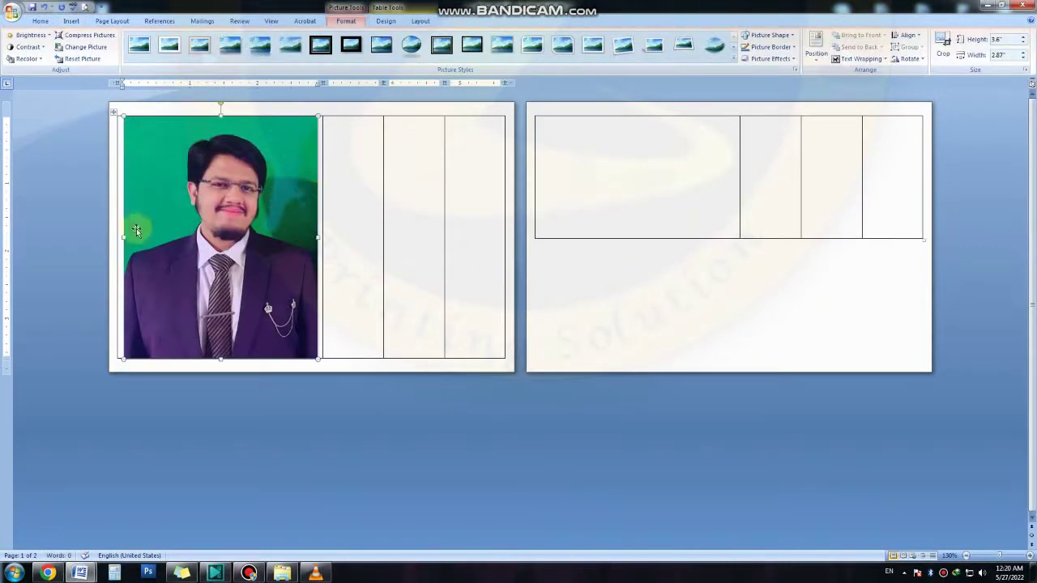
Crop the photo's bottom, left and top to a 2.42 by 1.95 inch head-and-shoulders shot
click(941, 45)
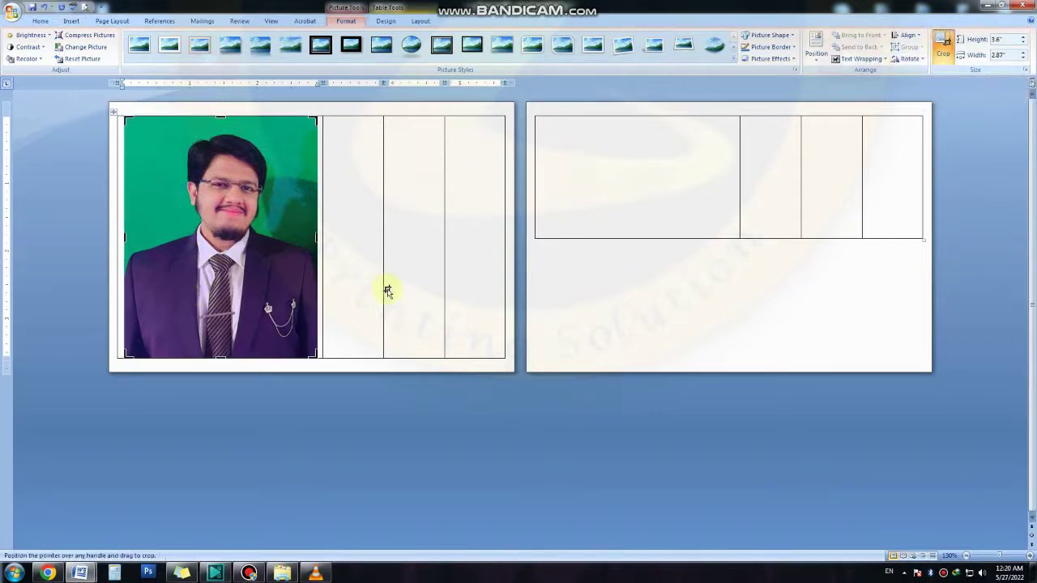
drag(312, 362, 290, 285)
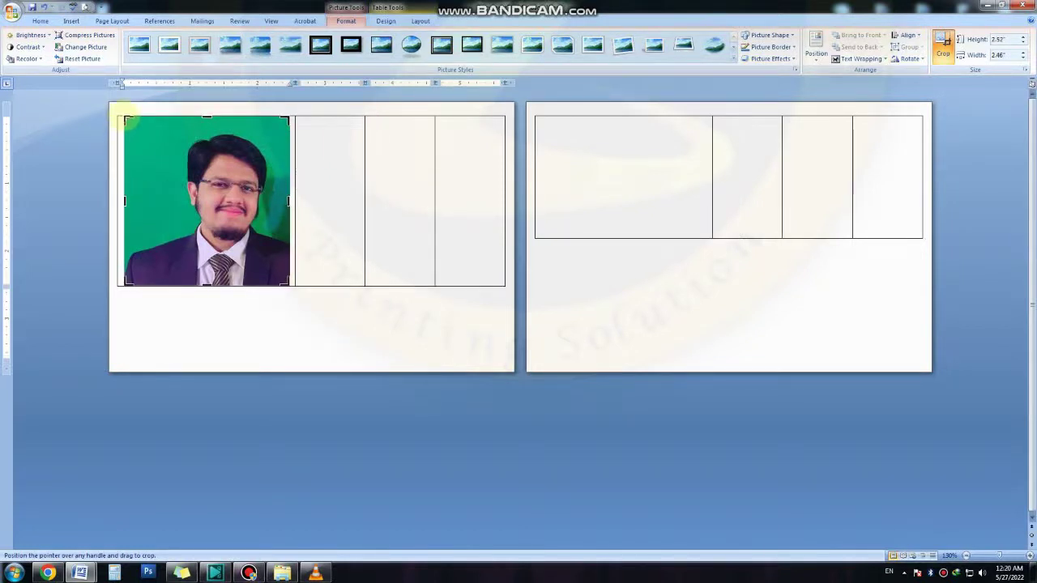
drag(126, 117, 154, 120)
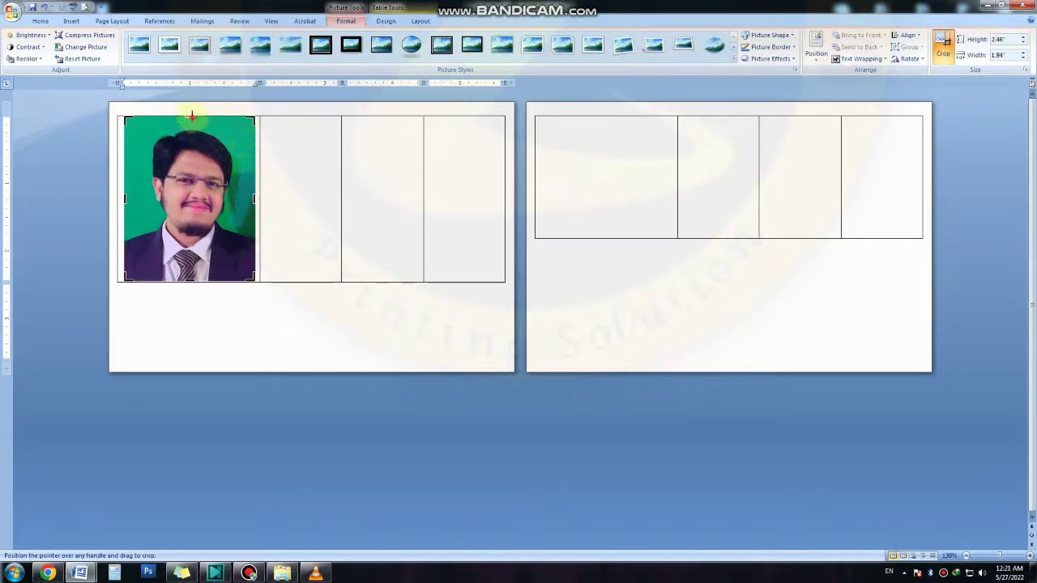
drag(192, 117, 191, 120)
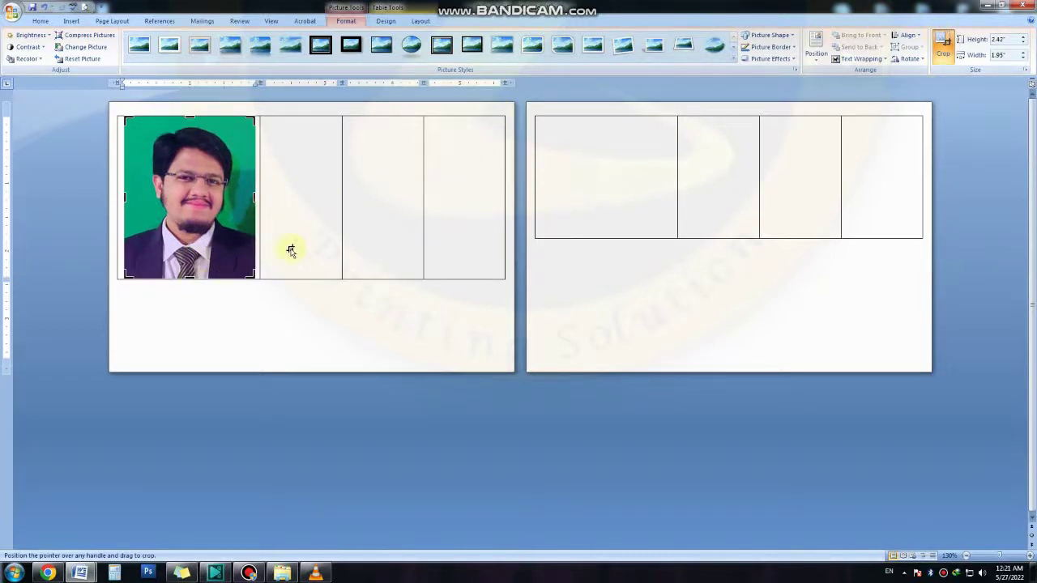
click(289, 240)
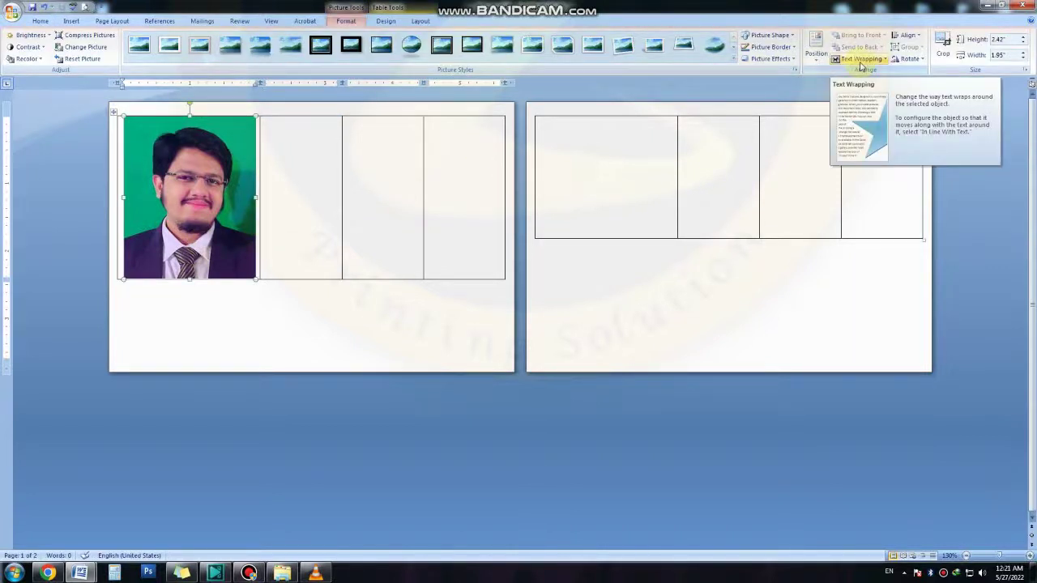
Set the photo's wrapping to In Front of Text and size it to 1.67 by 1.35 inches
click(862, 61)
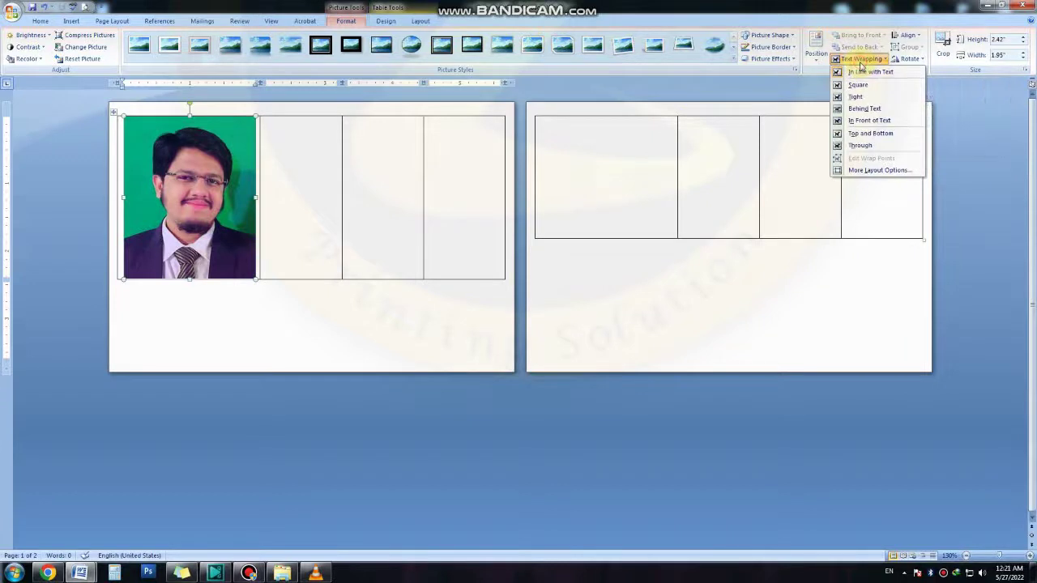
click(862, 122)
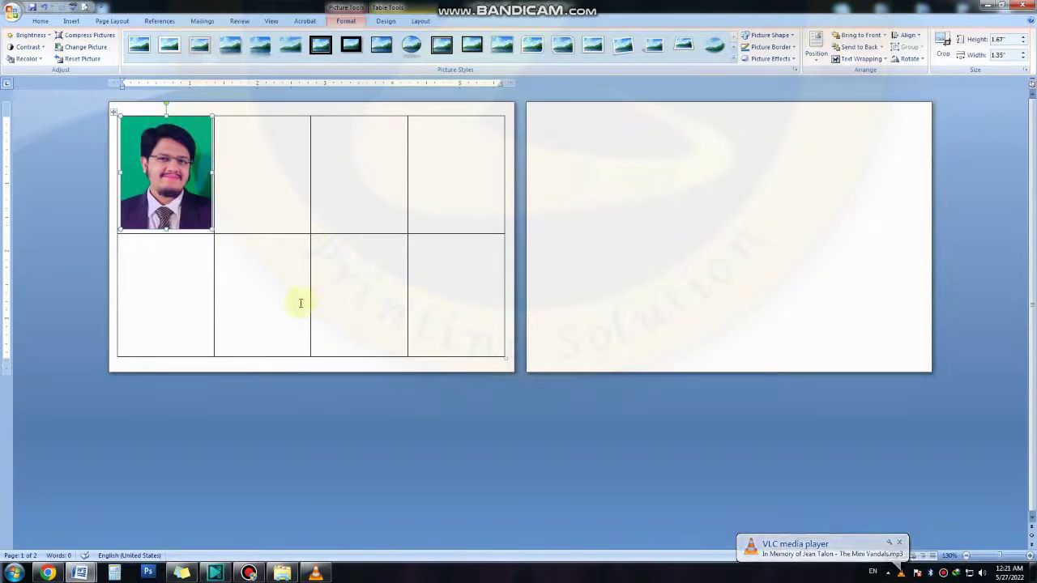
ctrl+scroll(299, 300, up, 8)
key(ctrl+s)
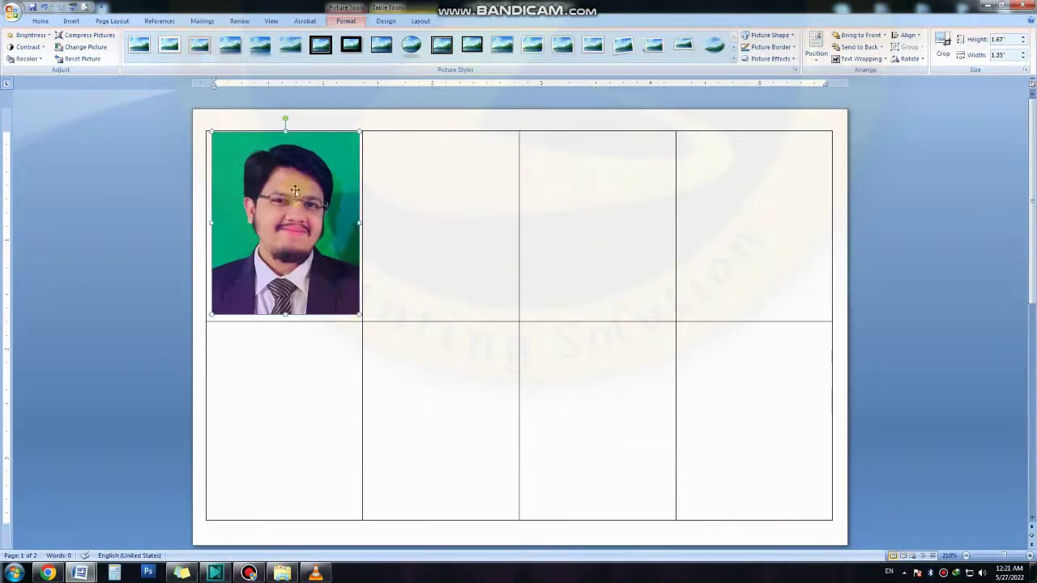
Start a Labels mail merge with the 1/4 Letter label size and accept the warning
click(198, 21)
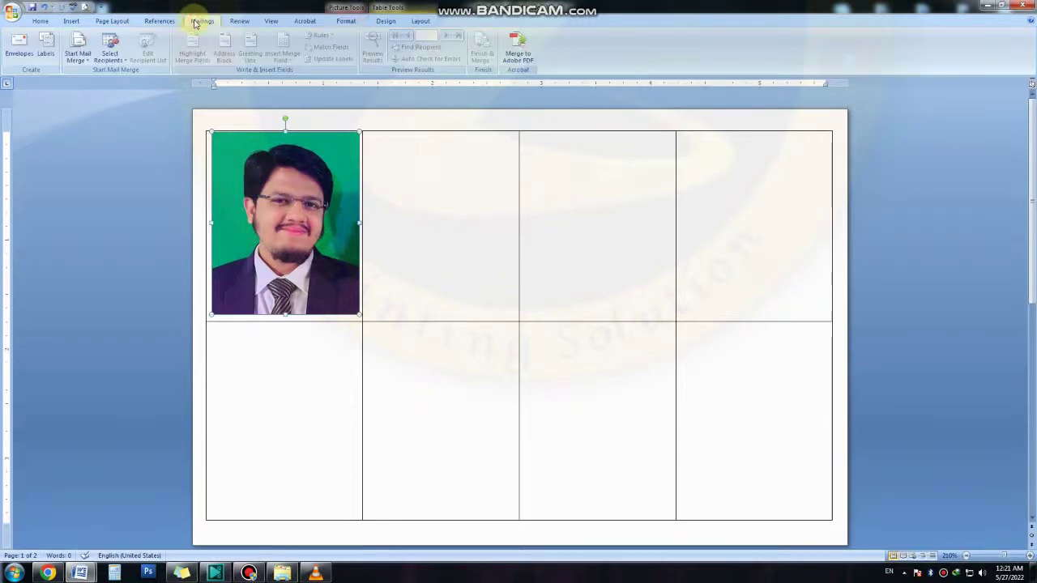
click(85, 60)
click(89, 106)
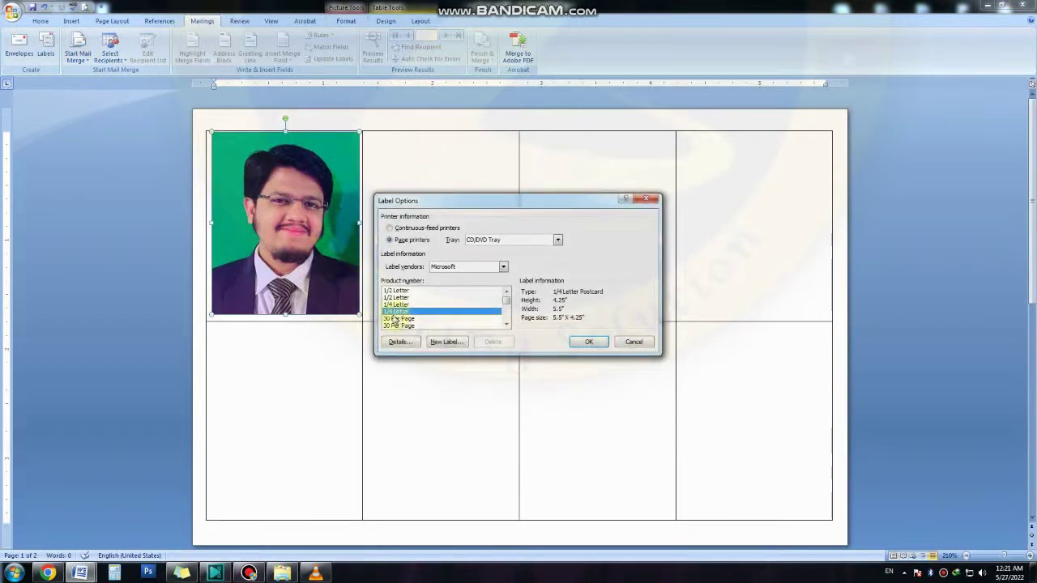
click(403, 319)
click(400, 310)
click(589, 341)
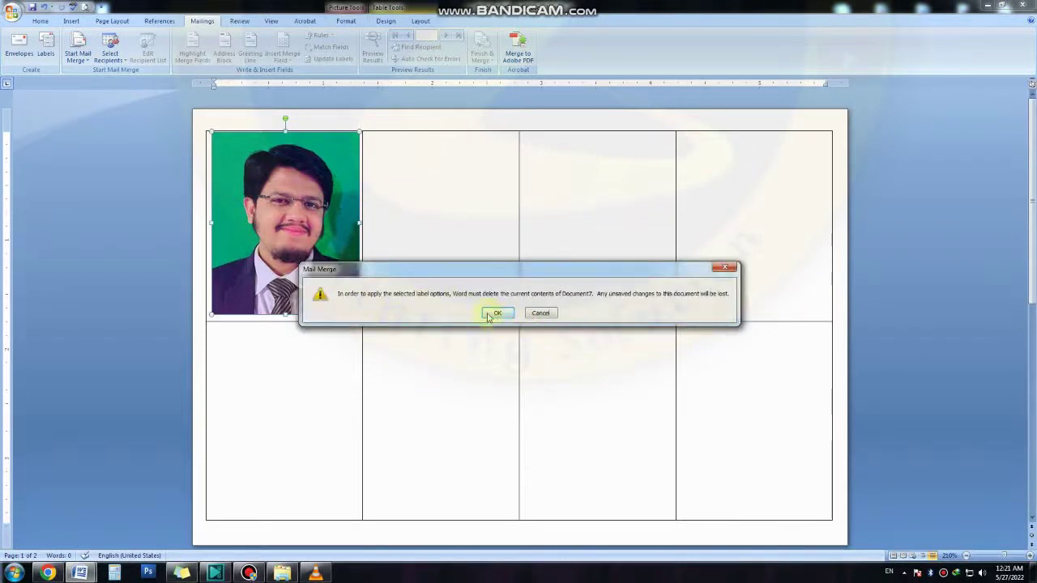
click(494, 314)
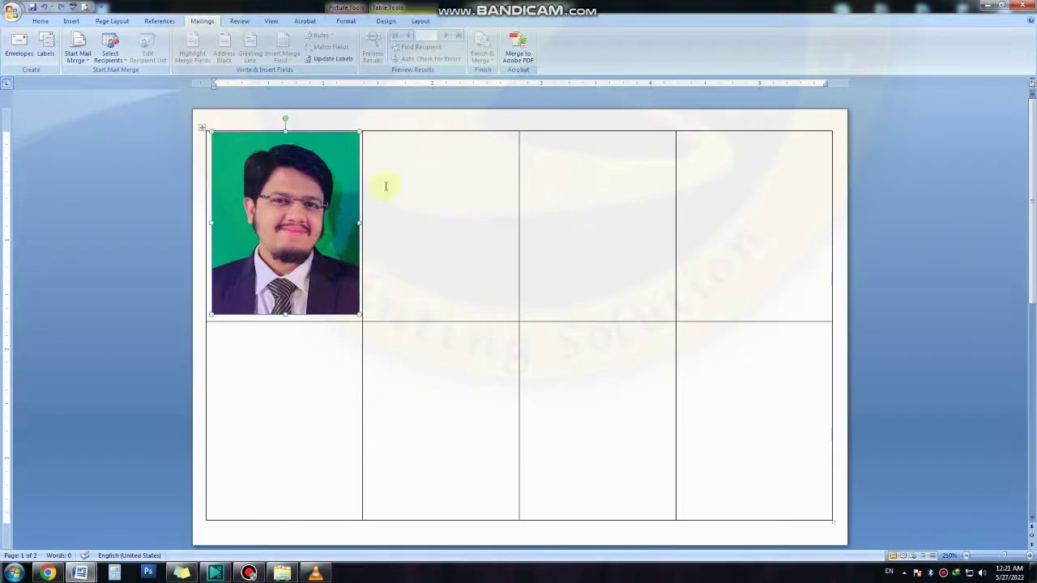
Update Labels to copy the photo into all eight cells, then select the whole table
click(334, 61)
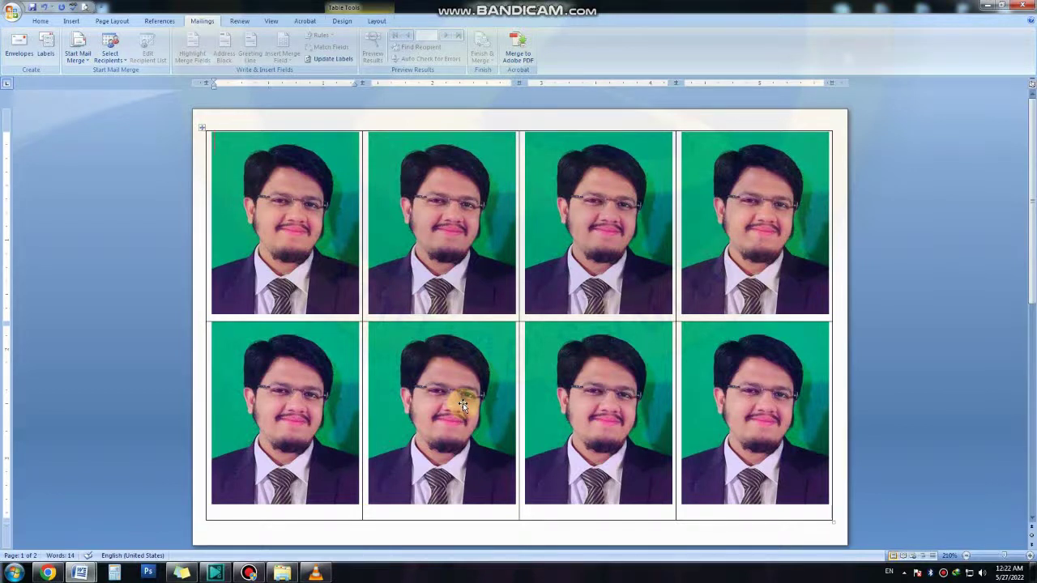
click(203, 129)
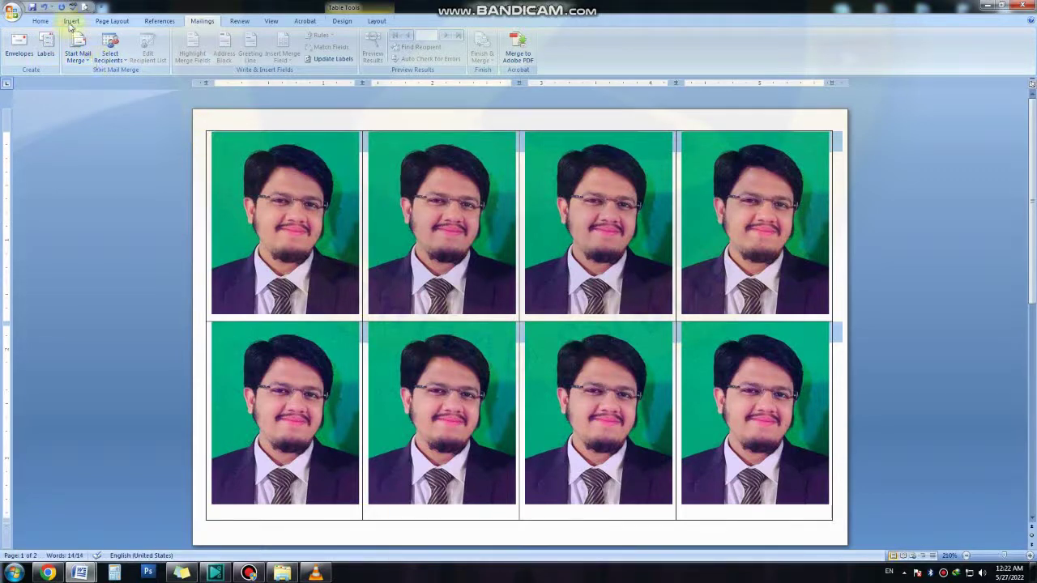
Apply No Border to the whole photo table
click(40, 21)
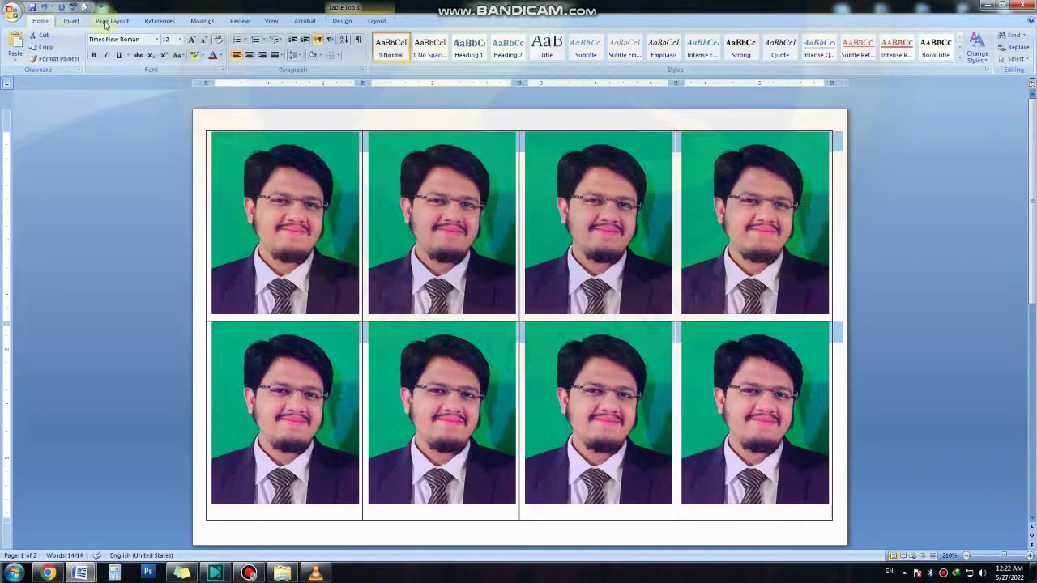
click(339, 56)
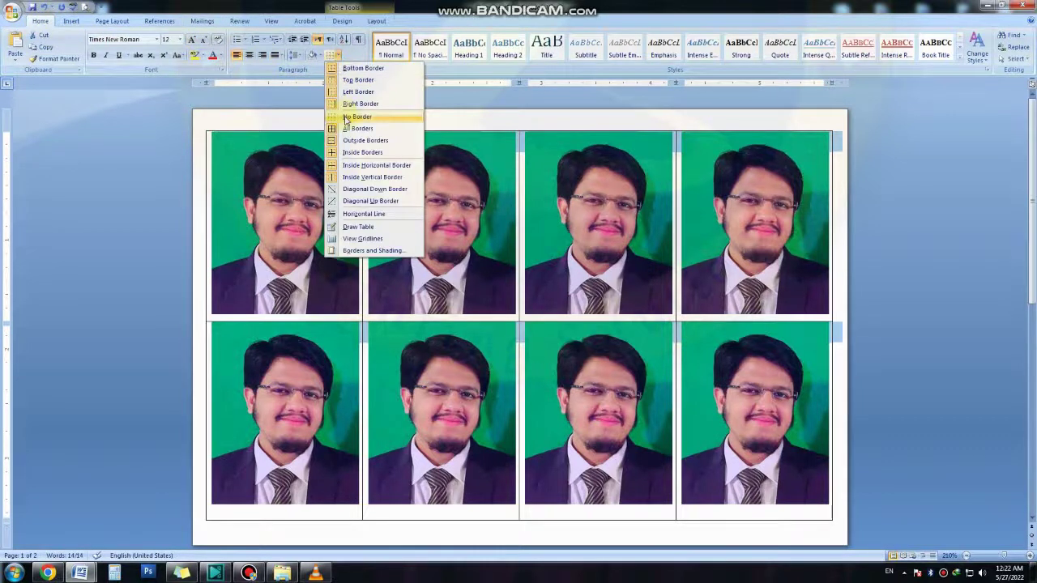
click(346, 119)
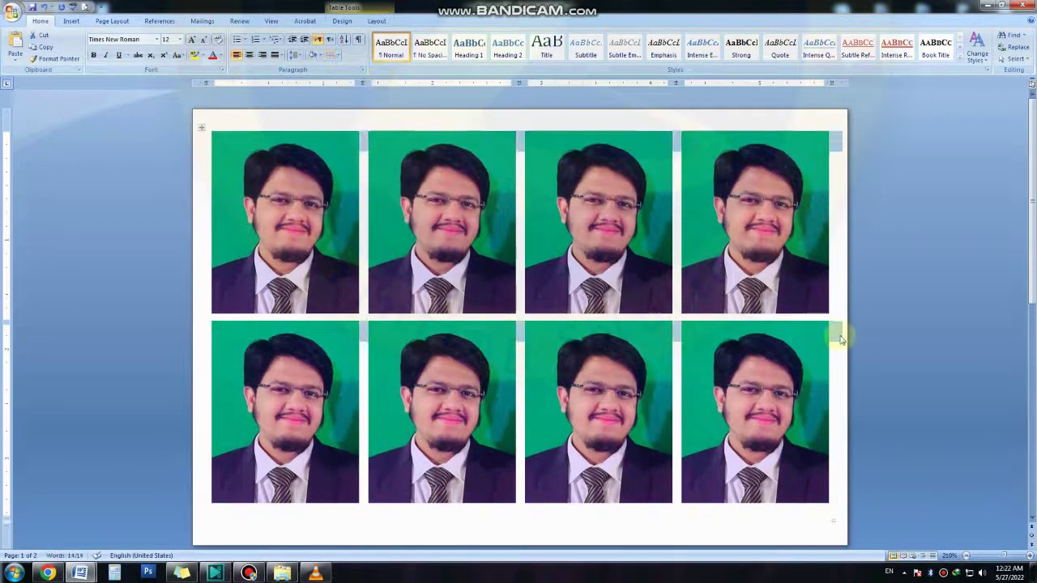
click(847, 312)
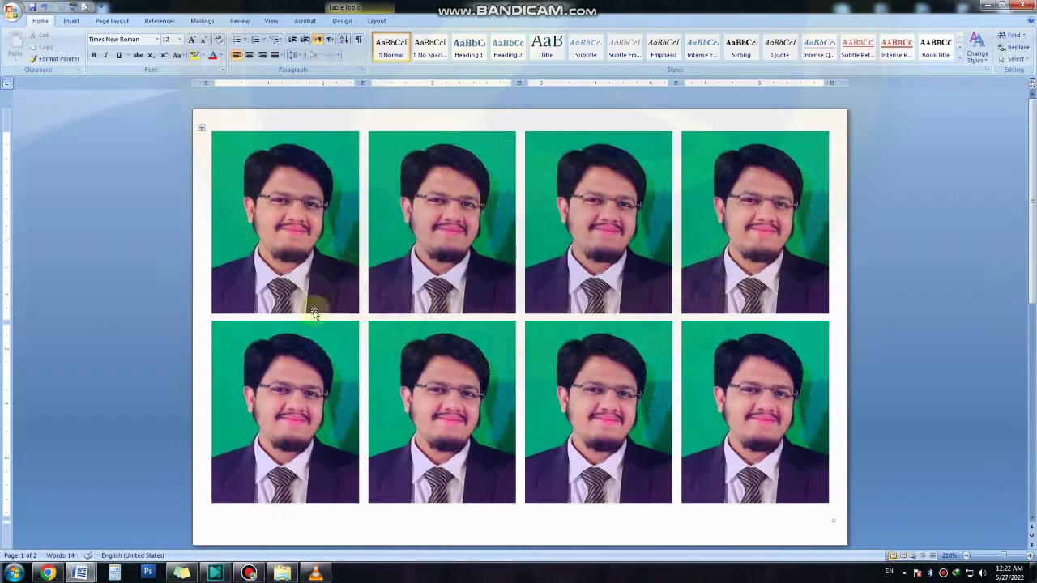
click(298, 377)
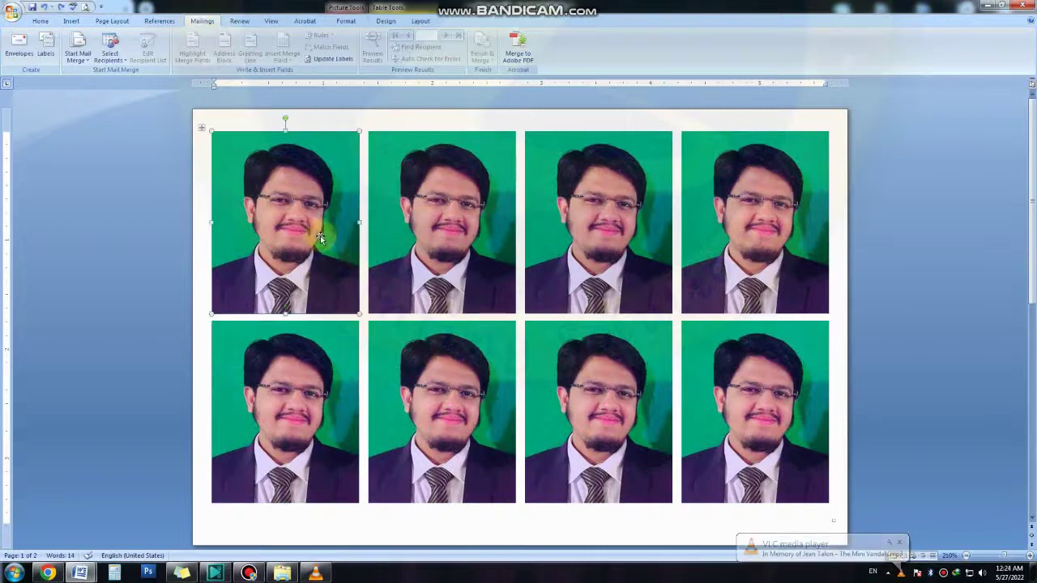
Change the first photo to the blue-background portrait and update labels to copy it everywhere
right_click(304, 182)
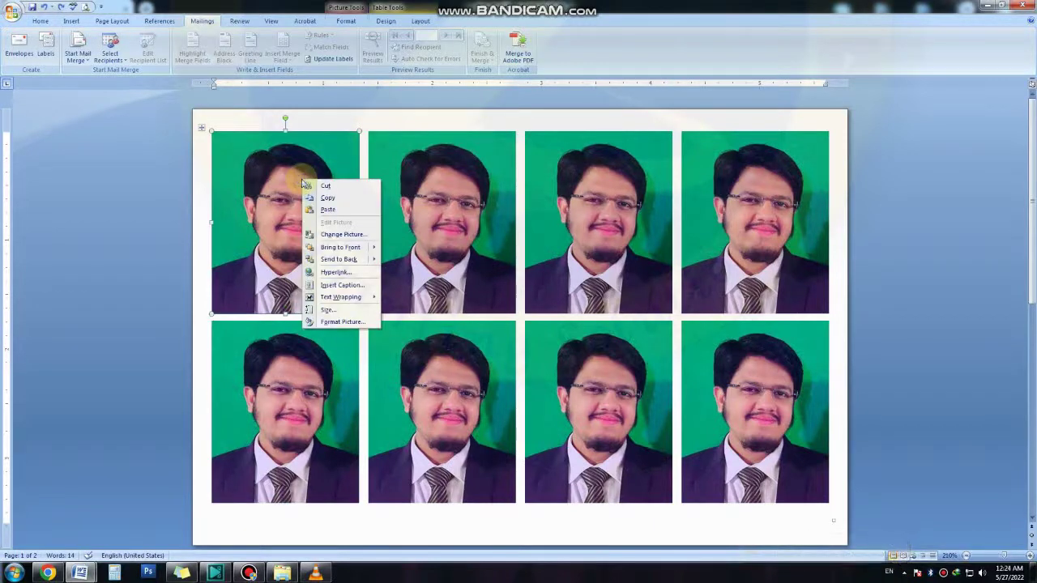
click(333, 238)
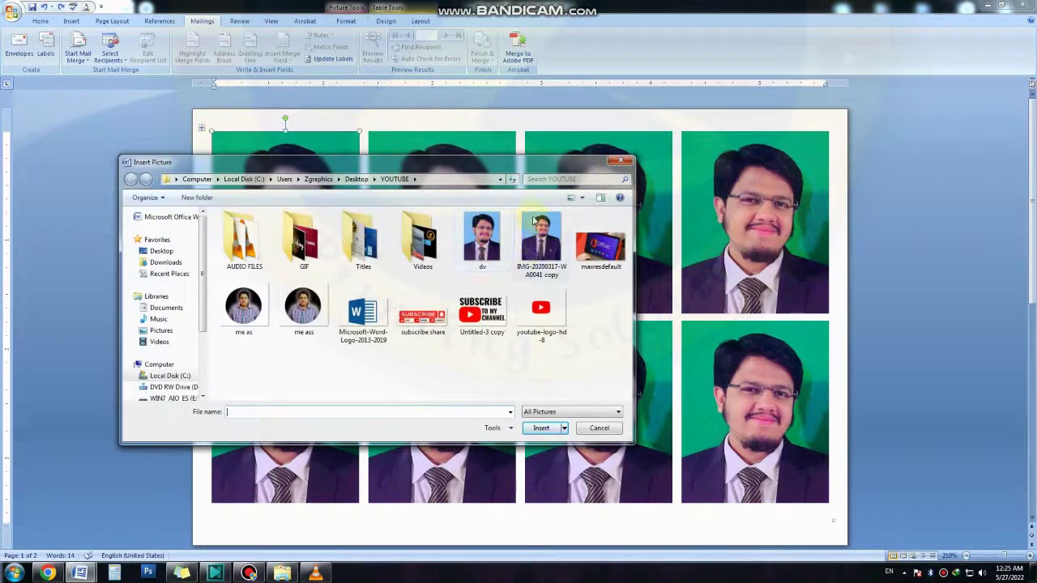
double_click(539, 242)
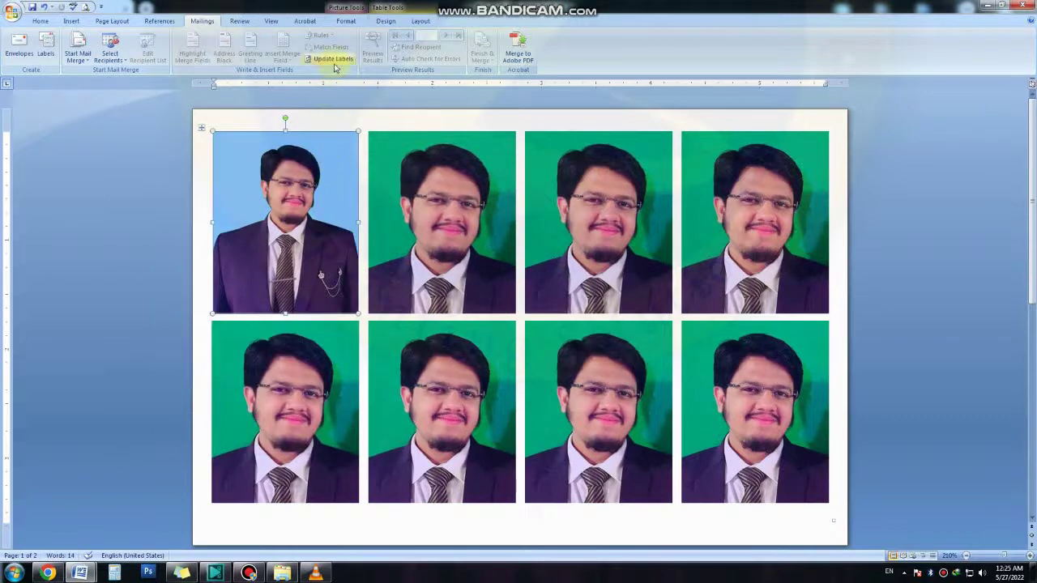
click(336, 63)
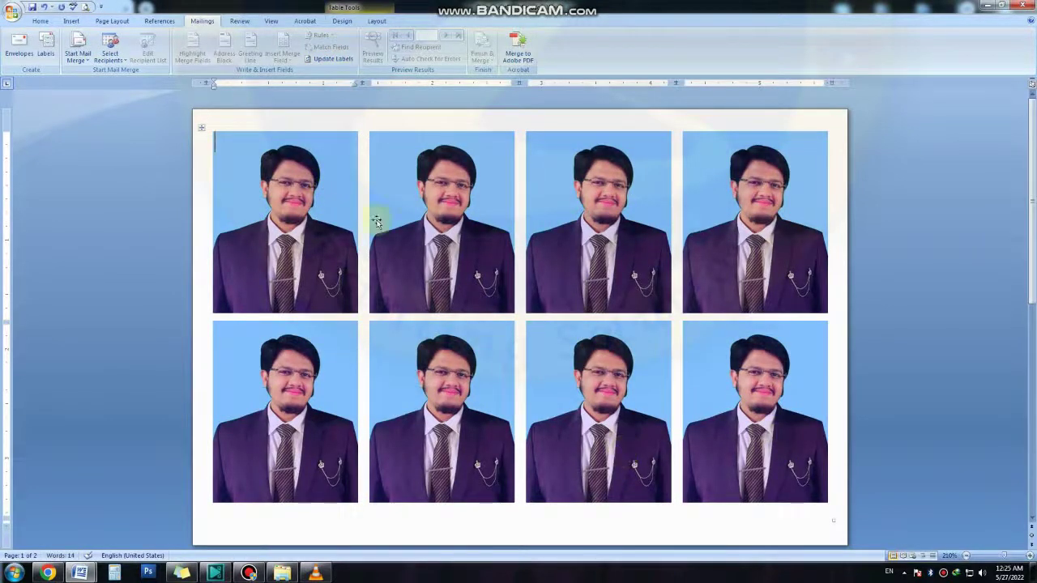
click(323, 62)
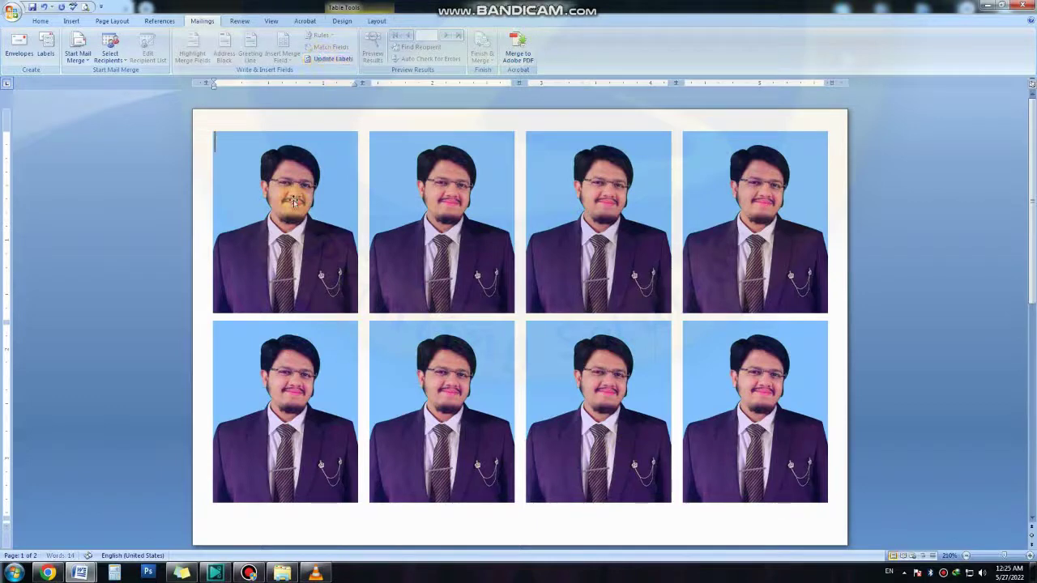
Replace the first photo with the dv picture and update all eight labels
right_click(281, 223)
click(316, 278)
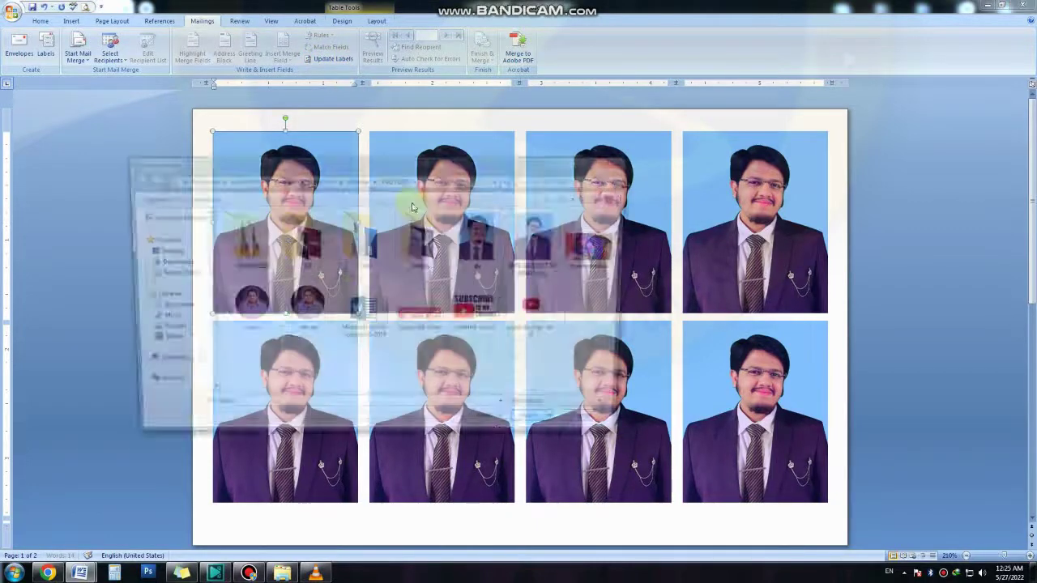
click(478, 248)
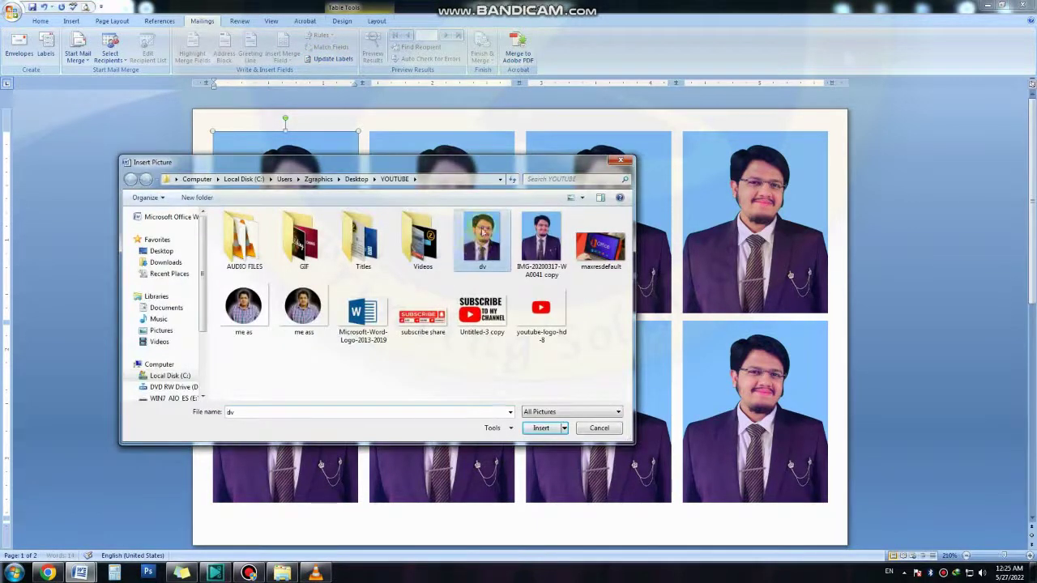
double_click(482, 232)
click(339, 61)
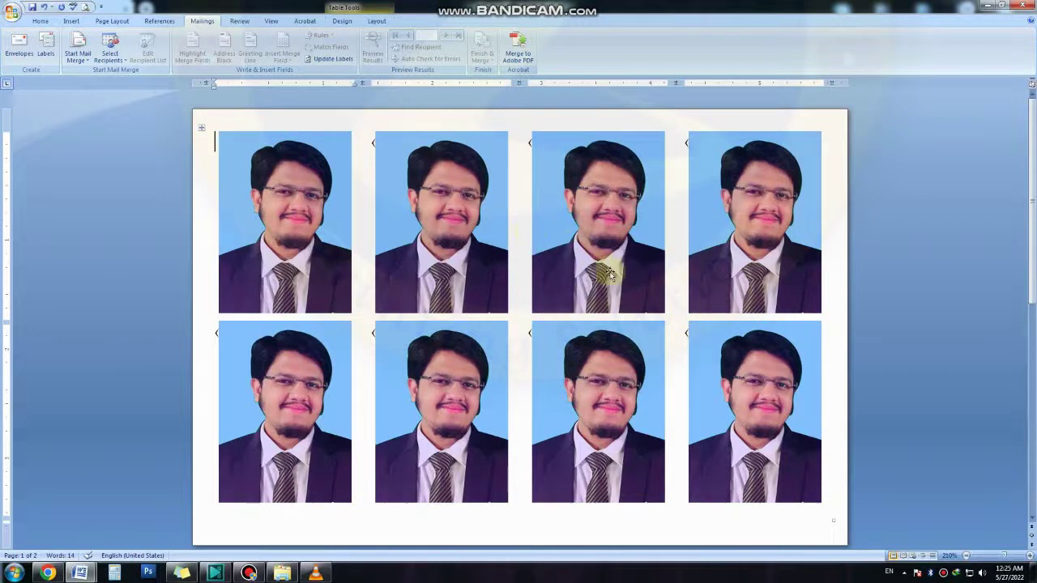
mouse_move(80, 574)
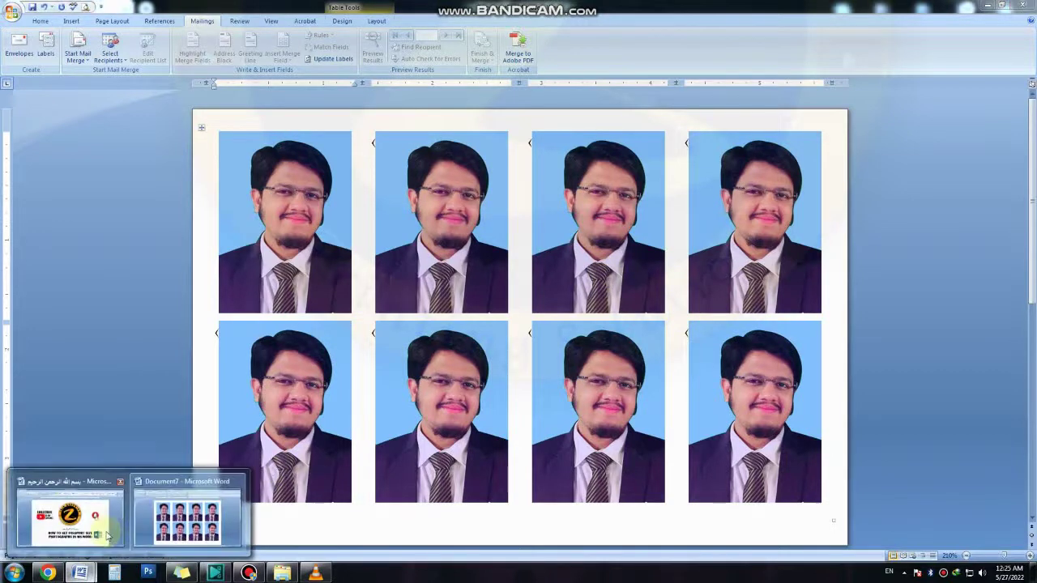
Bring up the 'HOW TO SET PASSPORT SIZE PHOTOGRAPHS IN MS-WORD' title document and place the cursor in its heading
click(111, 506)
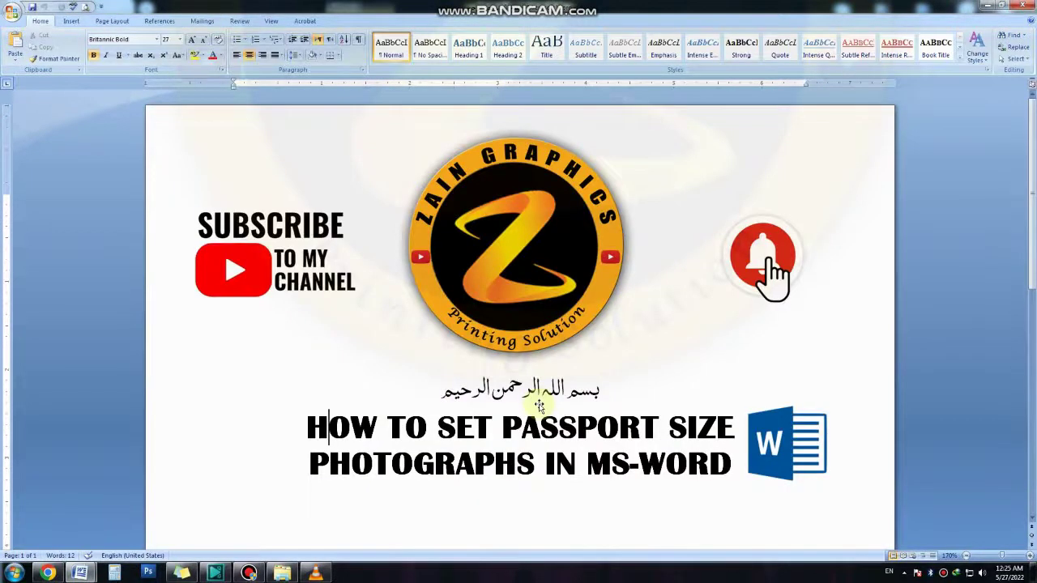
click(669, 427)
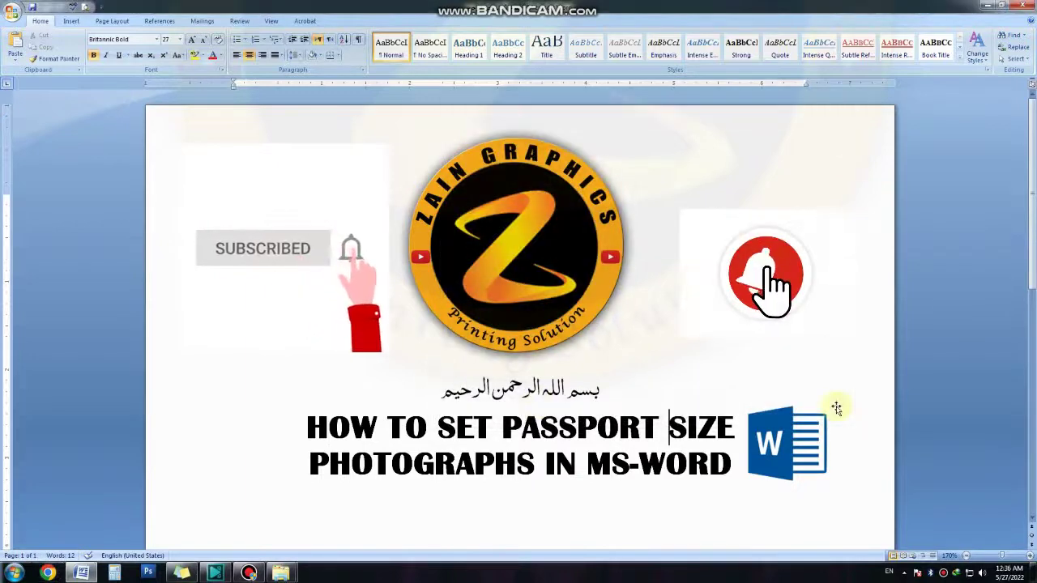